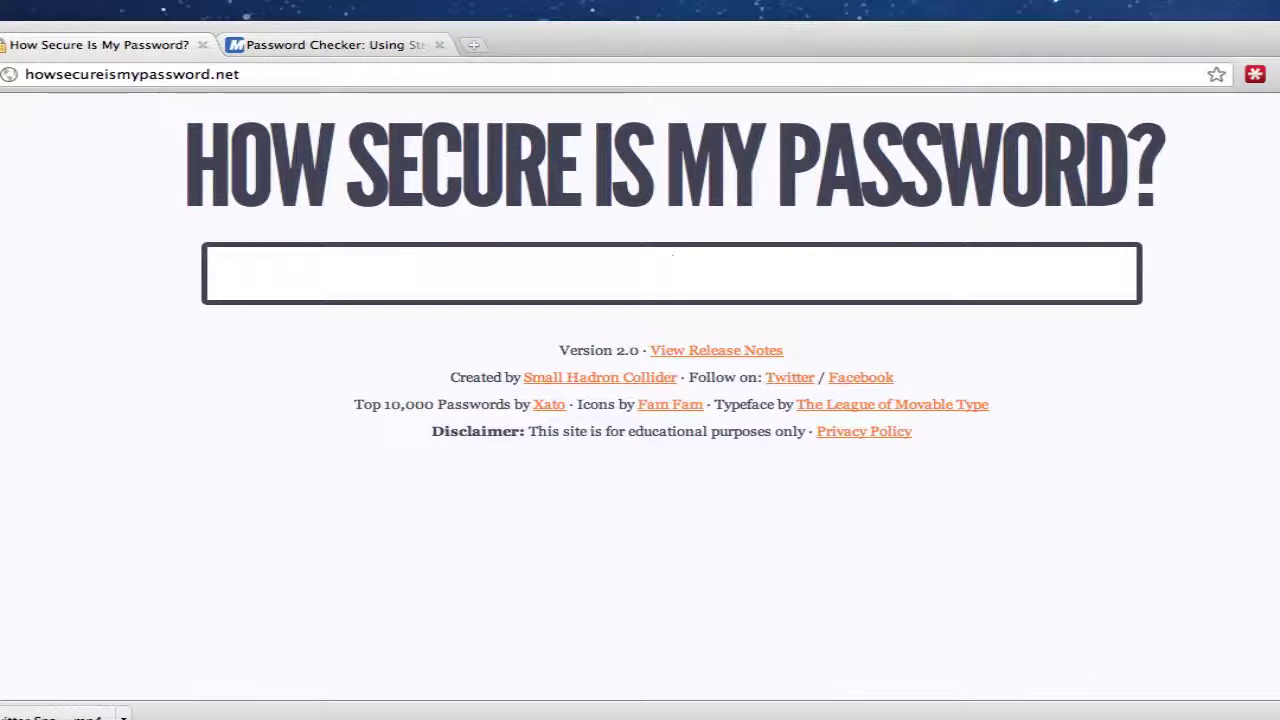
Try a short test password with five digits appended, then clear the field
text(•••••)
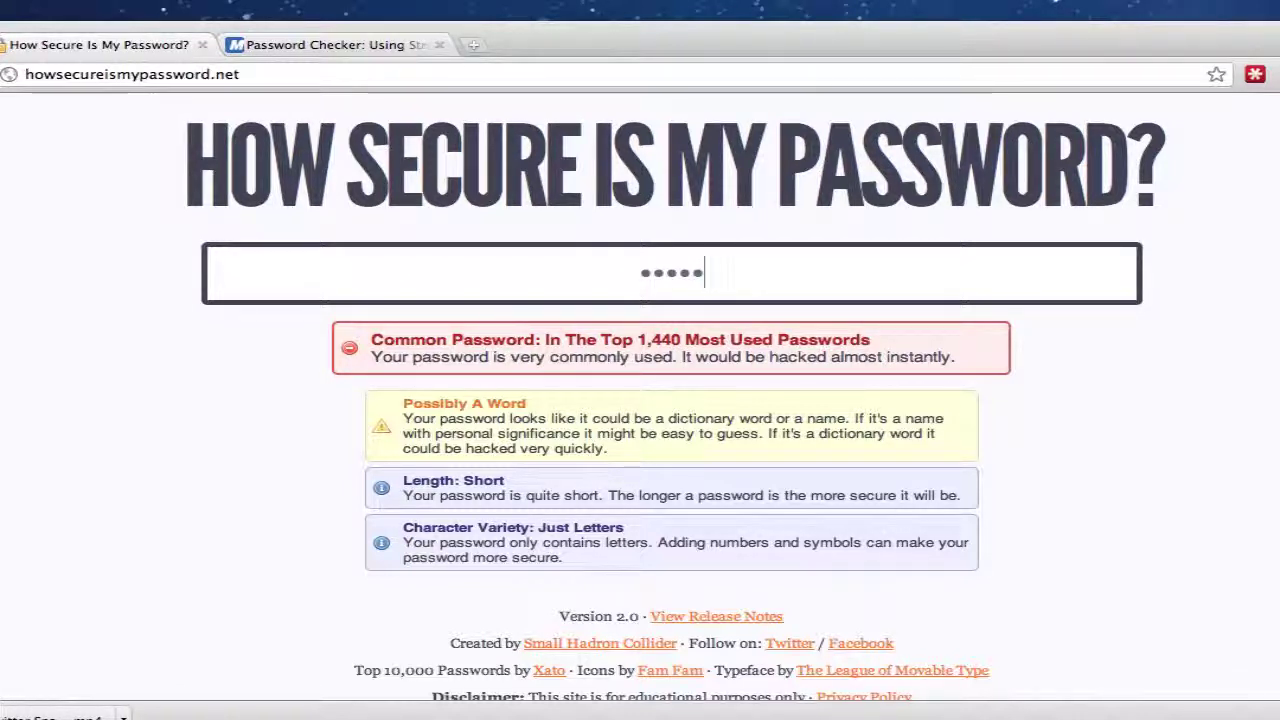
text(1234)
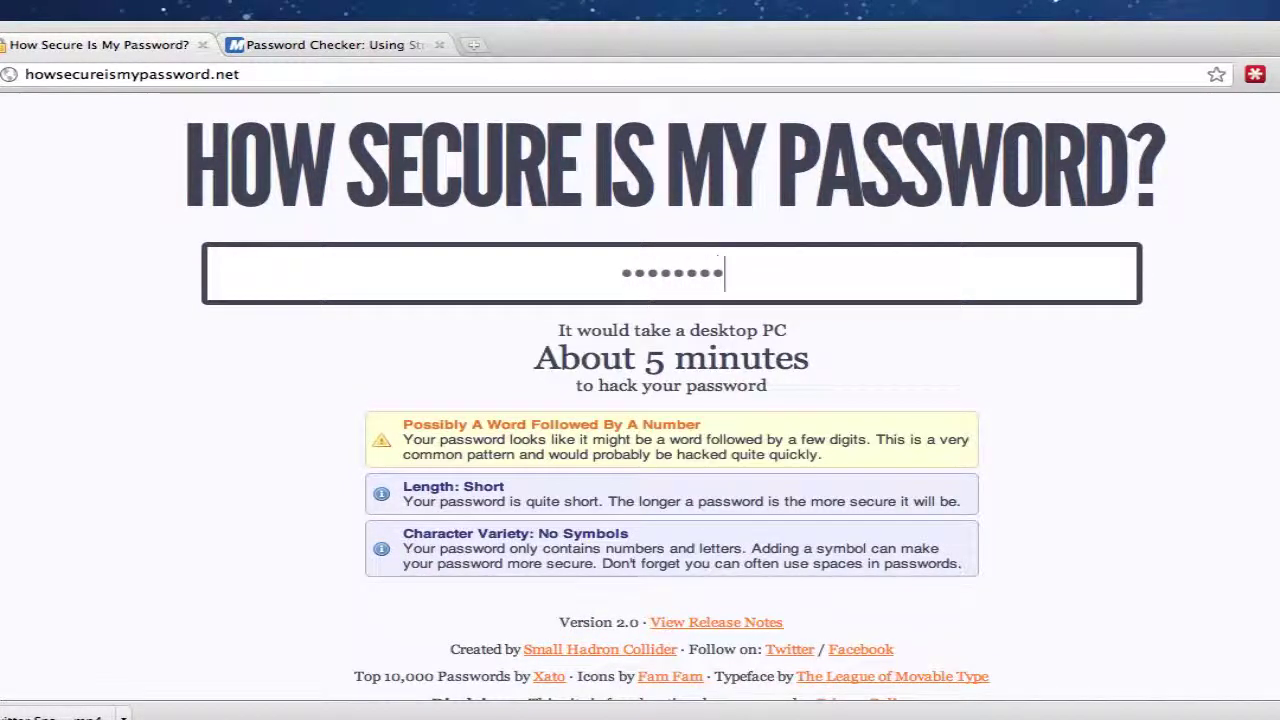
text(5)
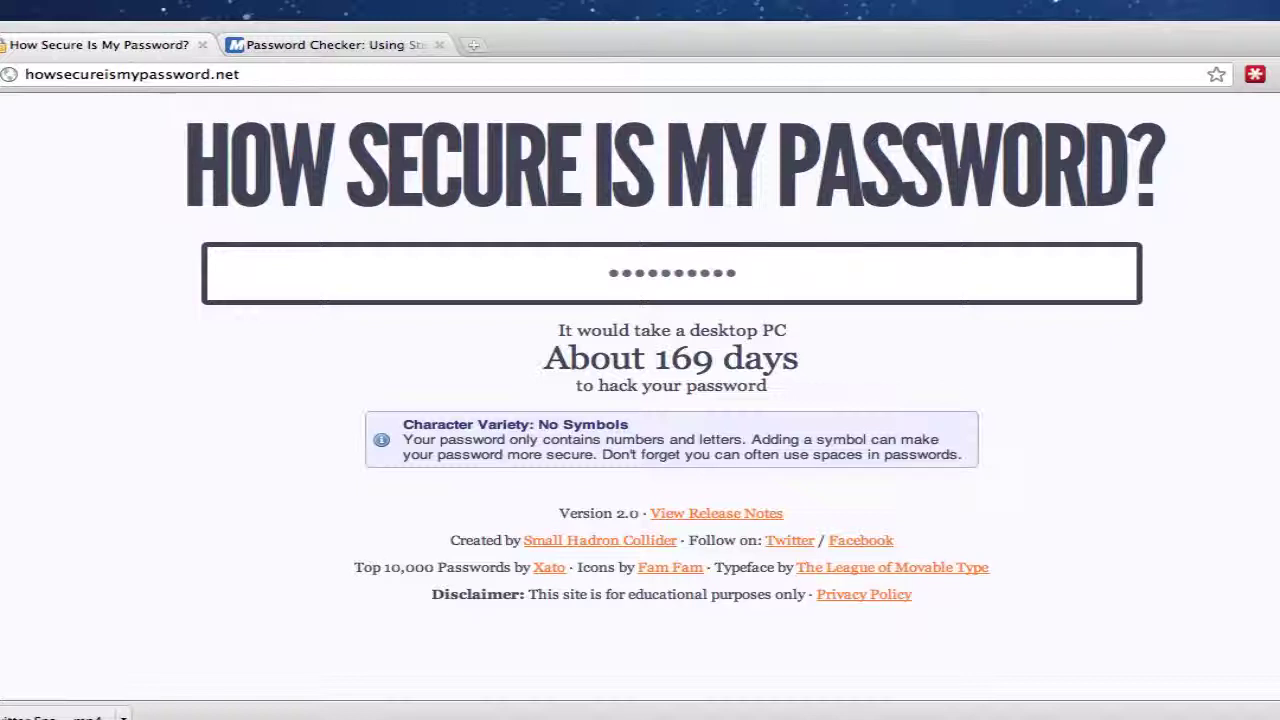
key(BackSpace)
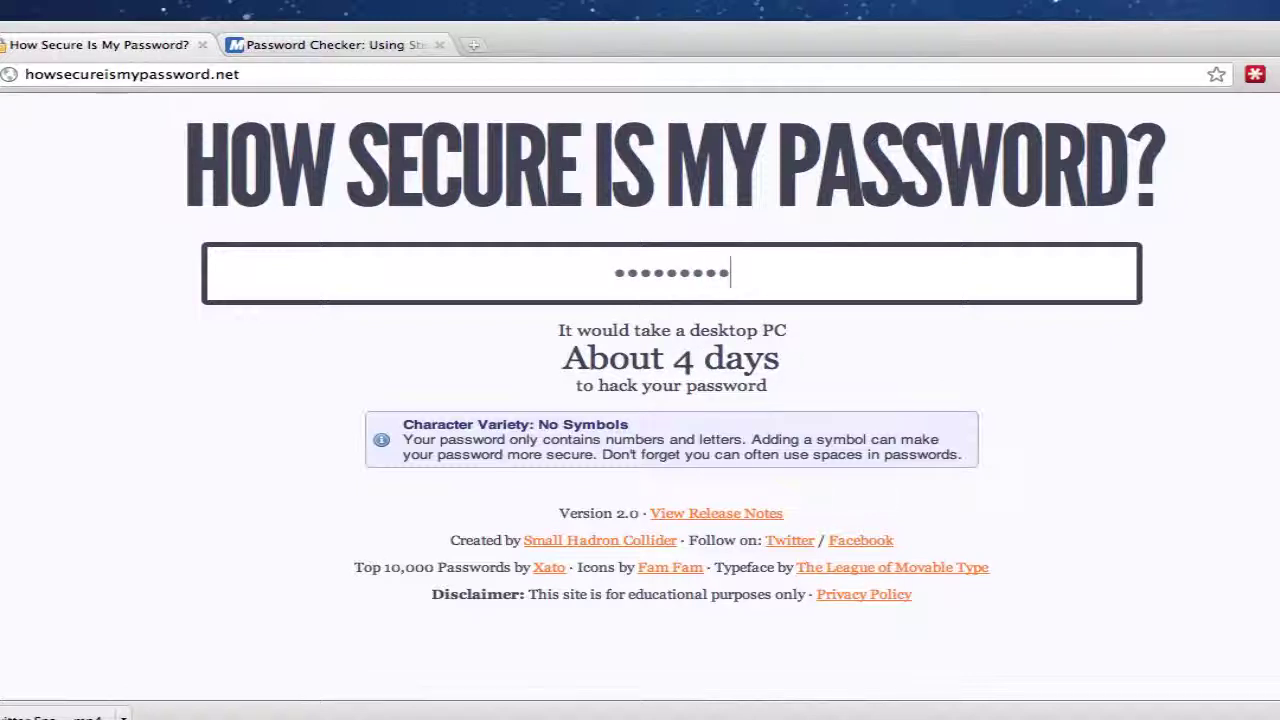
key(BackSpace)
key(BackSpace)
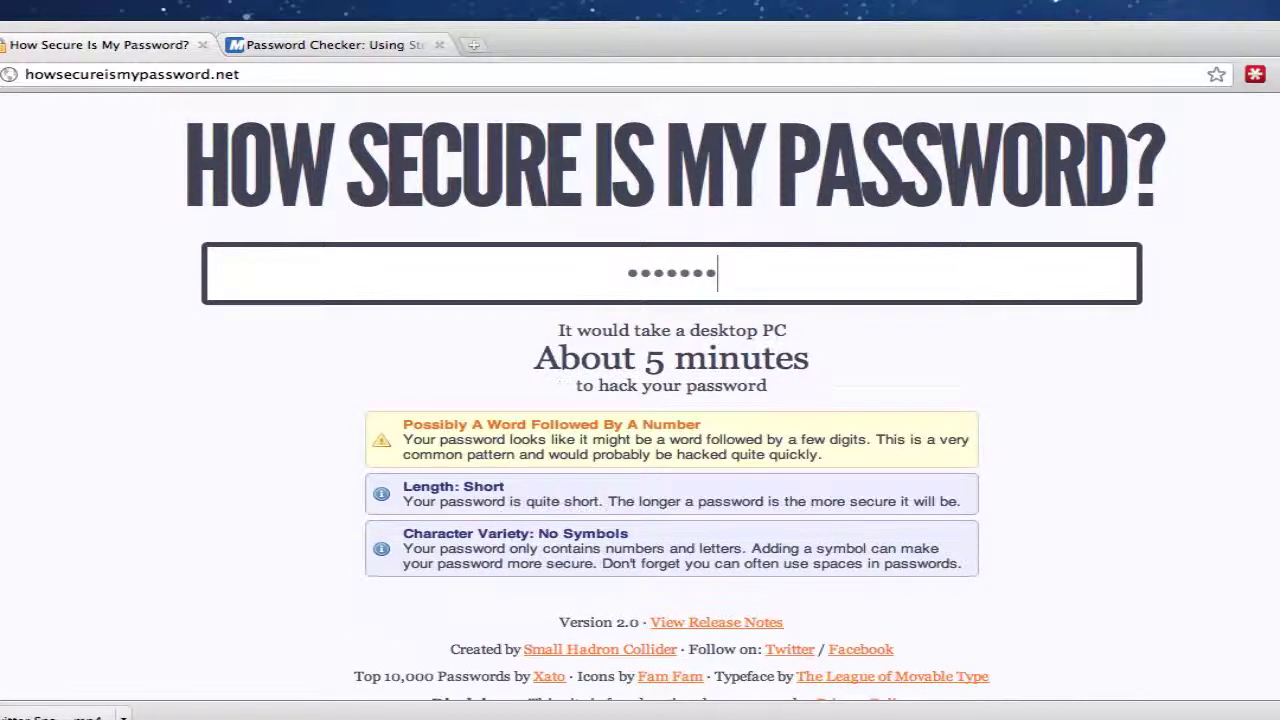
key(BackSpace)
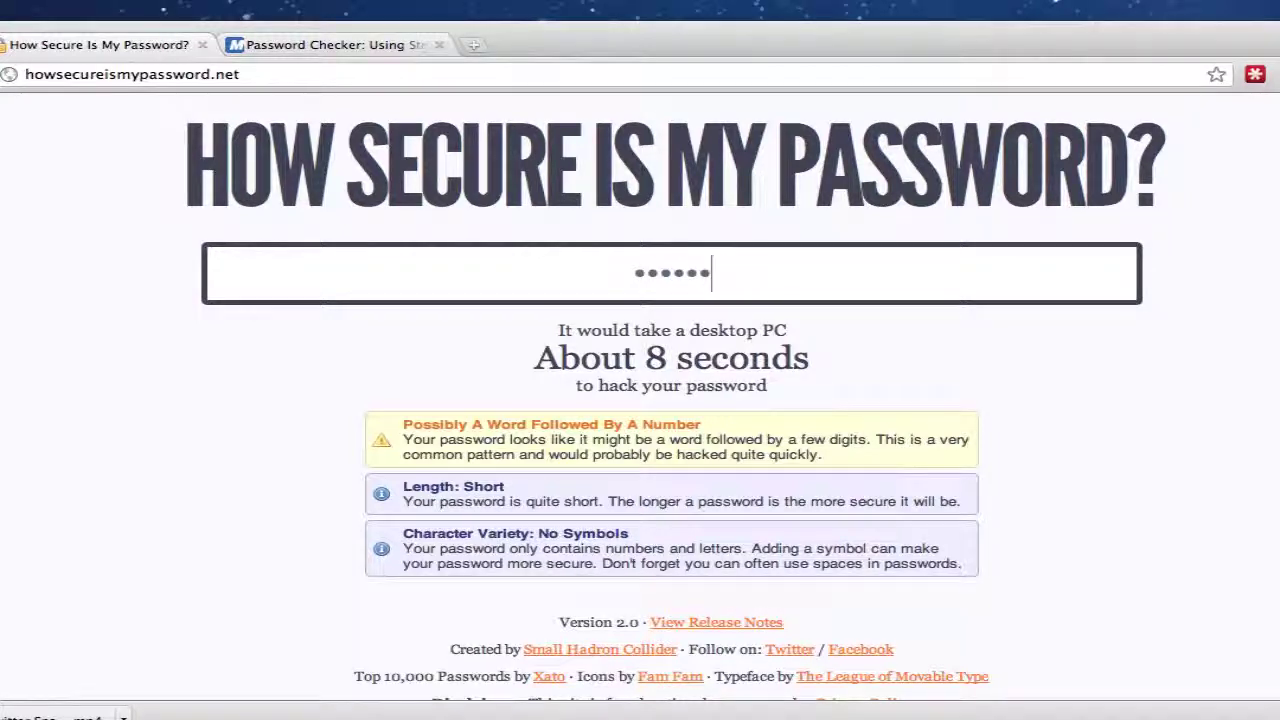
key(BackSpace)
key(BackSpace)
key(BackSpace)
key(BackSpace)
key(BackSpace)
key(BackSpace)
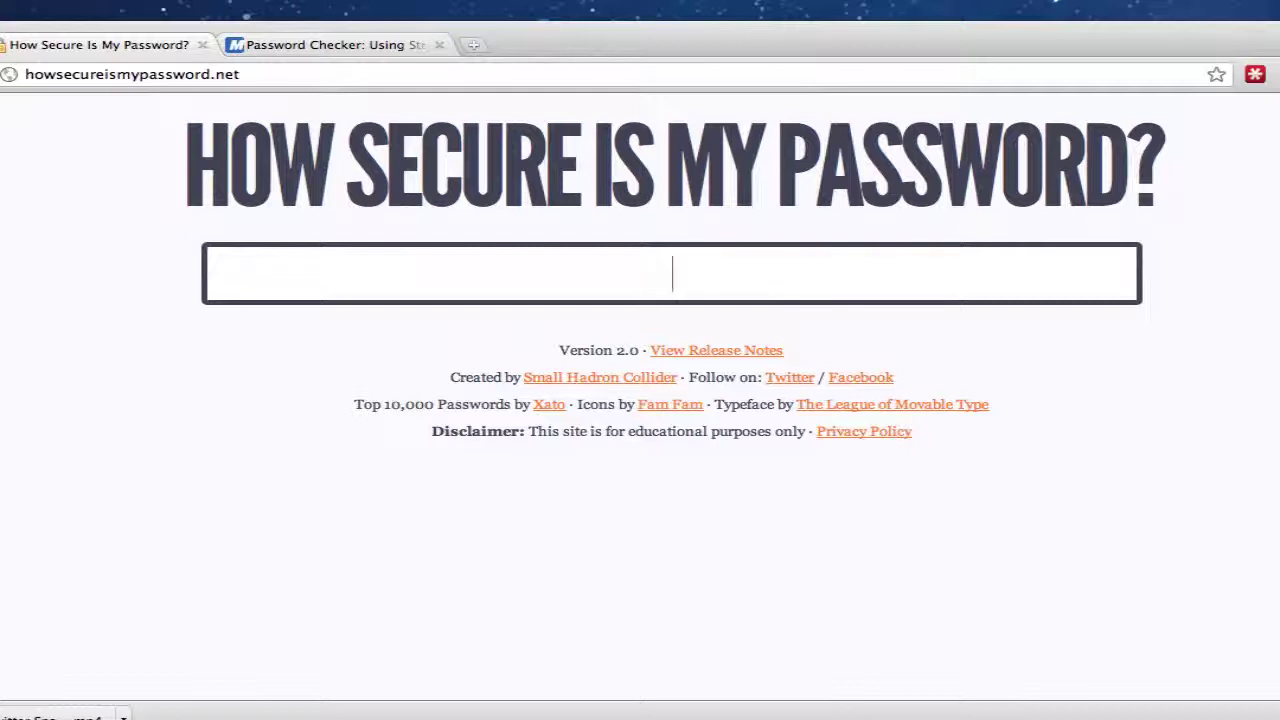
Try two more word-based test passwords, one ending in digits, and erase them
text(dogsandcats)
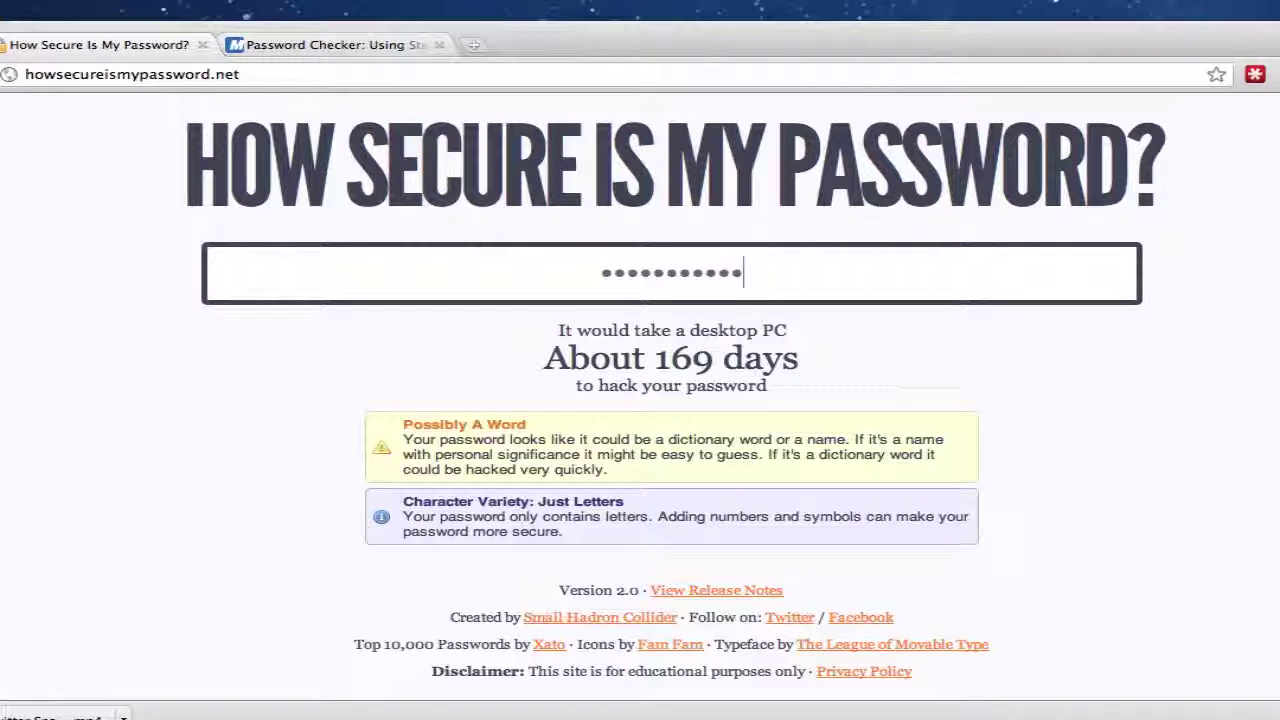
text(1)
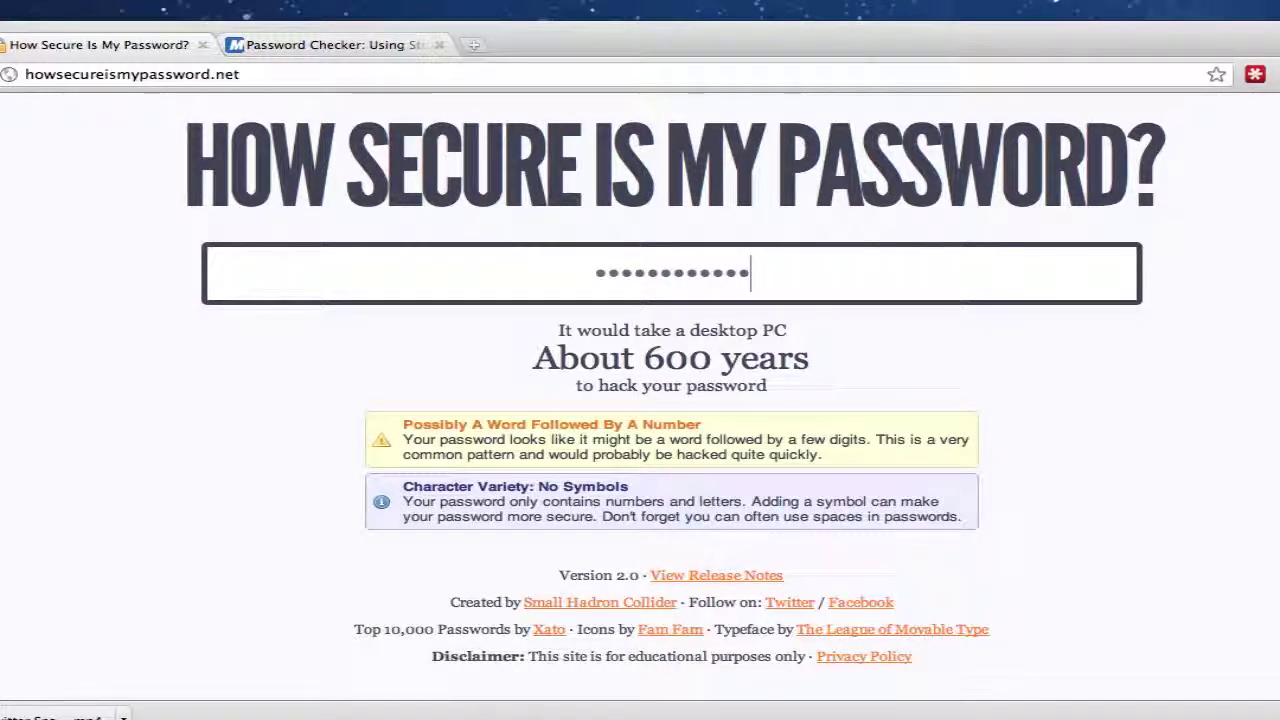
key(BackSpace)
key(BackSpace)
key(BackSpace)
key(BackSpace)
key(BackSpace)
key(BackSpace)
key(BackSpace)
key(BackSpace)
key(BackSpace)
key(BackSpace)
key(BackSpace)
key(BackSpace)
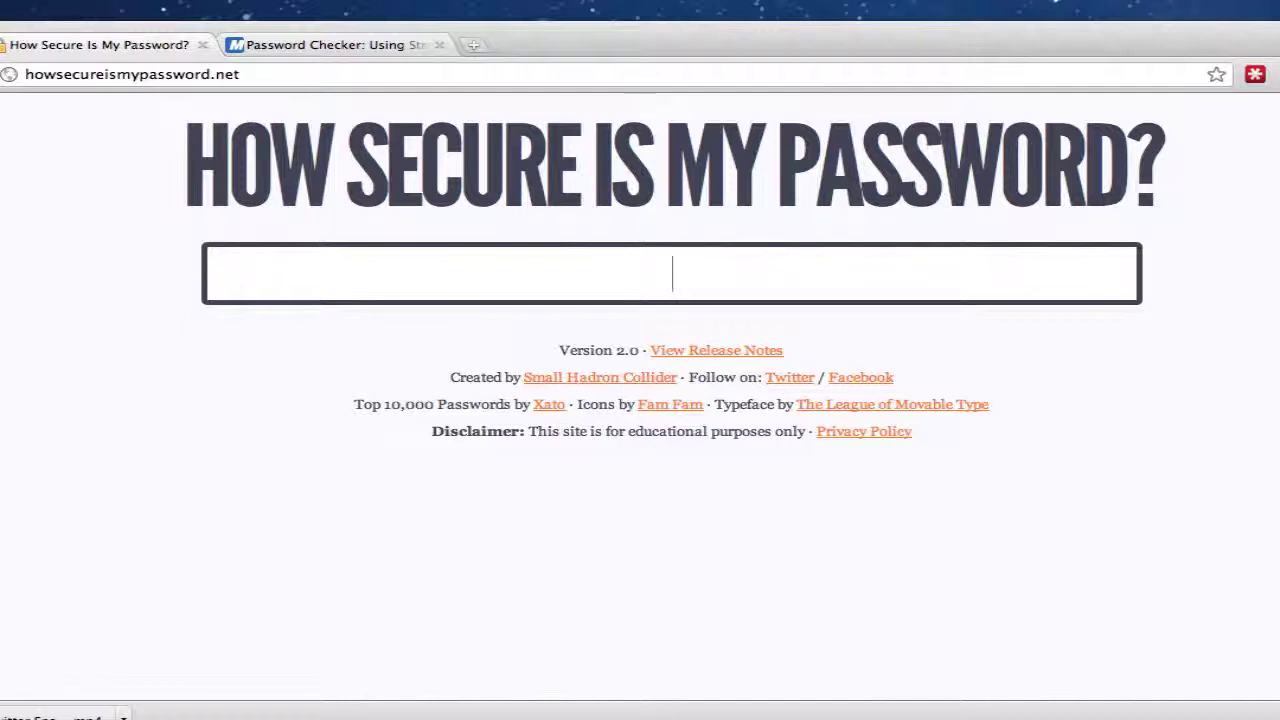
text(hello)
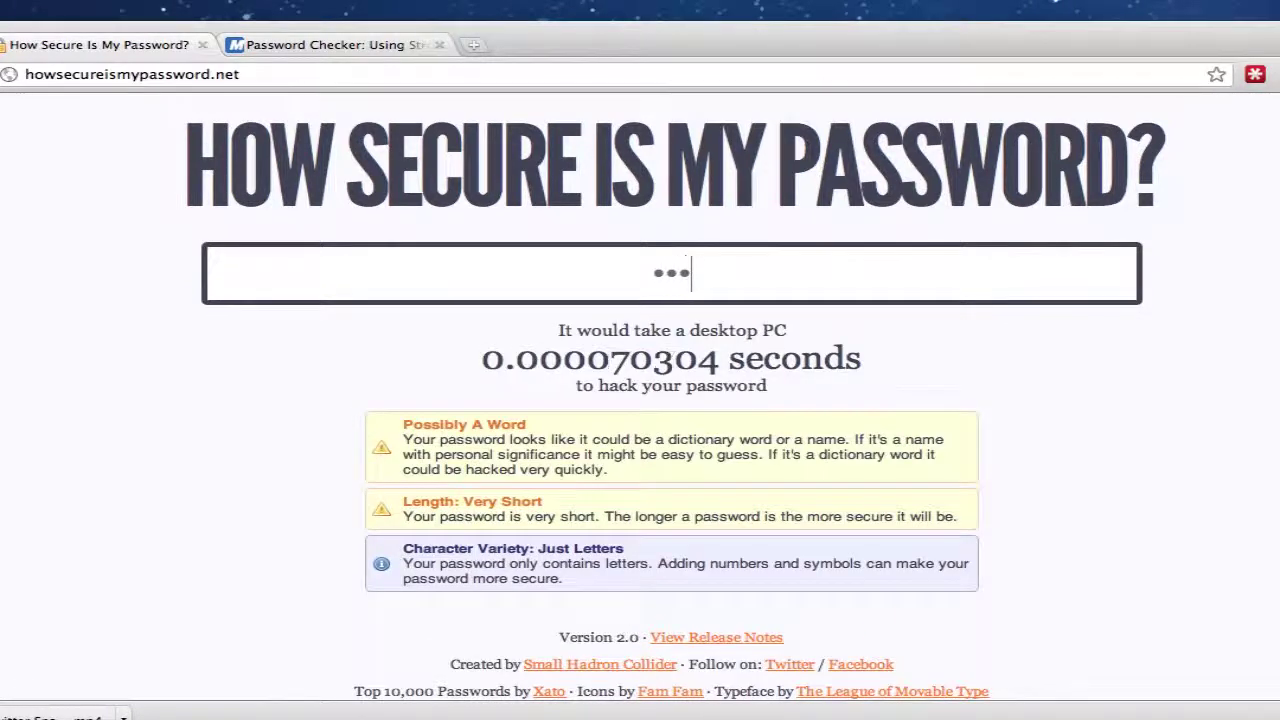
text(12345)
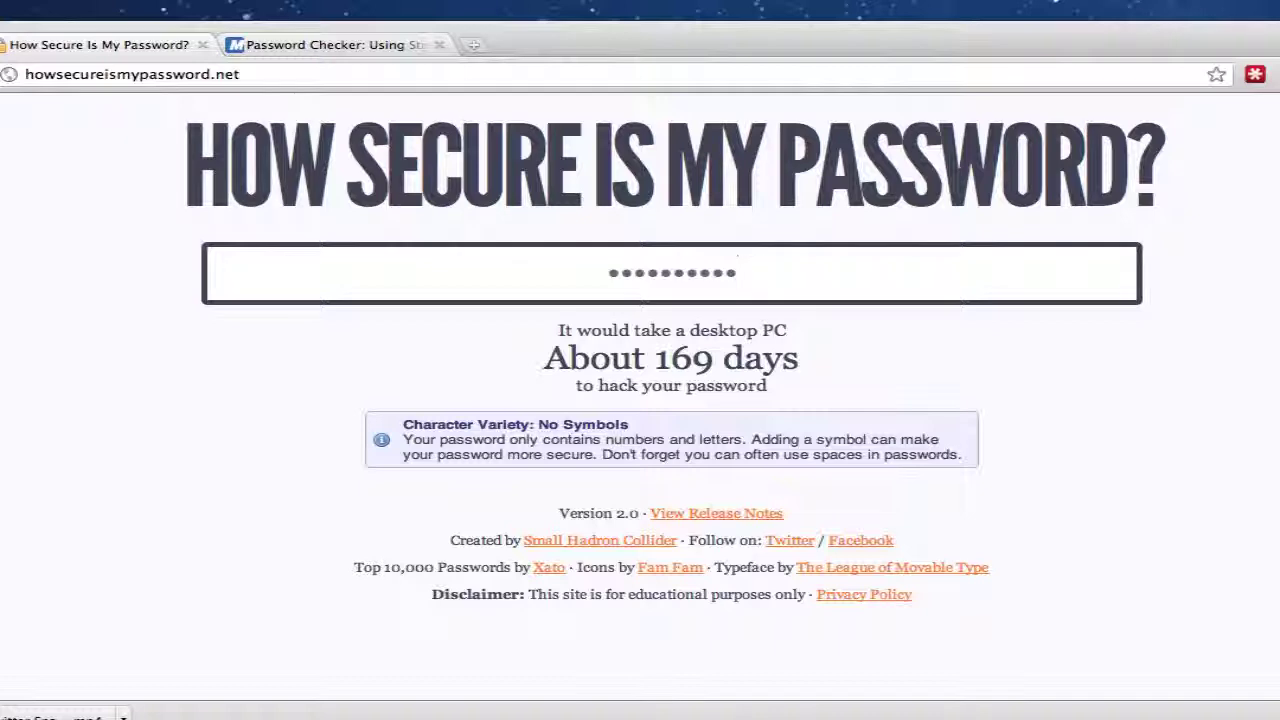
key(BackSpace)
key(BackSpace)
key(BackSpace)
key(BackSpace)
key(BackSpace)
key(BackSpace)
key(BackSpace)
key(BackSpace)
key(BackSpace)
key(BackSpace)
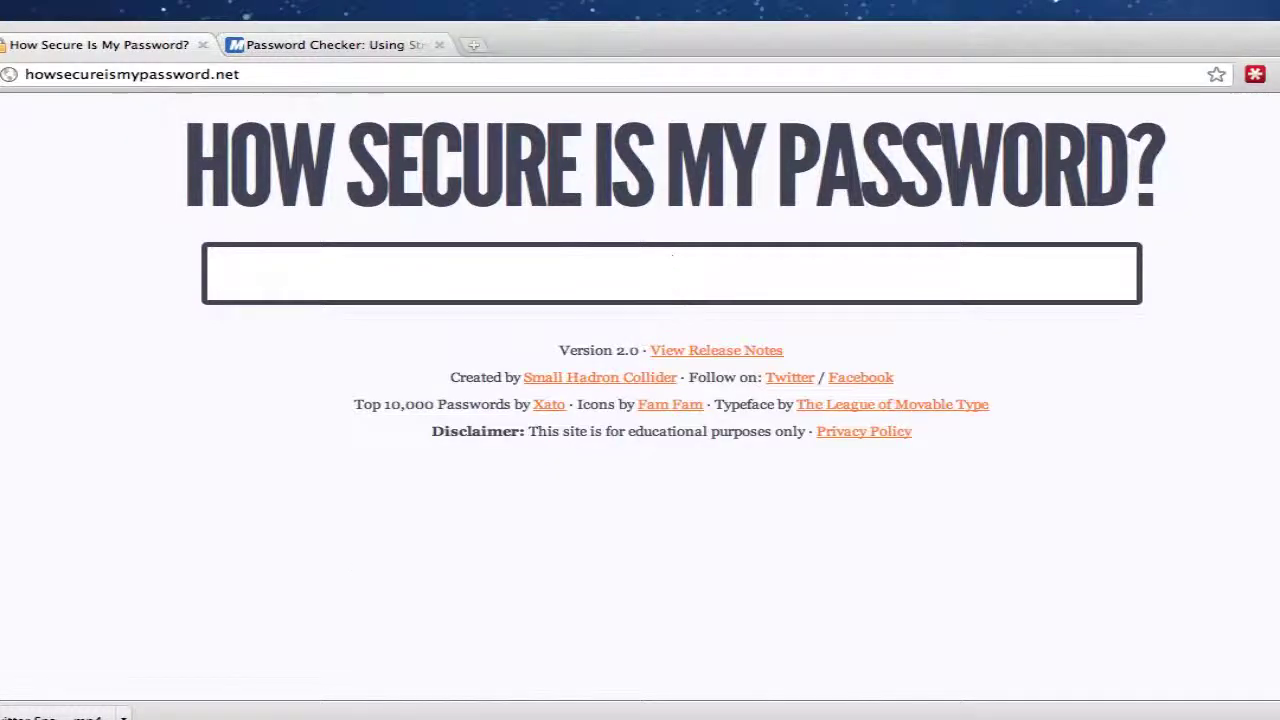
Enter a common word plus four digits to get the roughly 600-year crack estimate
text(dogsword)
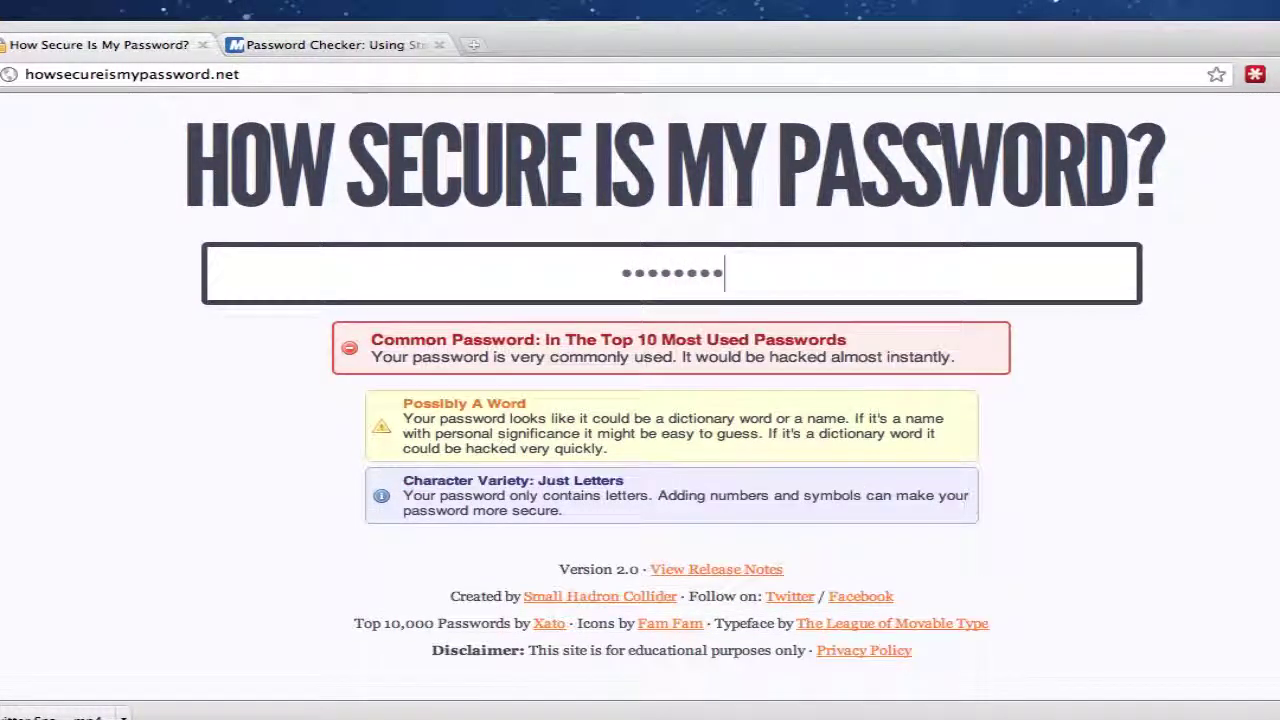
key(BackSpace)
key(BackSpace)
key(BackSpace)
key(BackSpace)
key(BackSpace)
key(BackSpace)
key(BackSpace)
key(BackSpace)
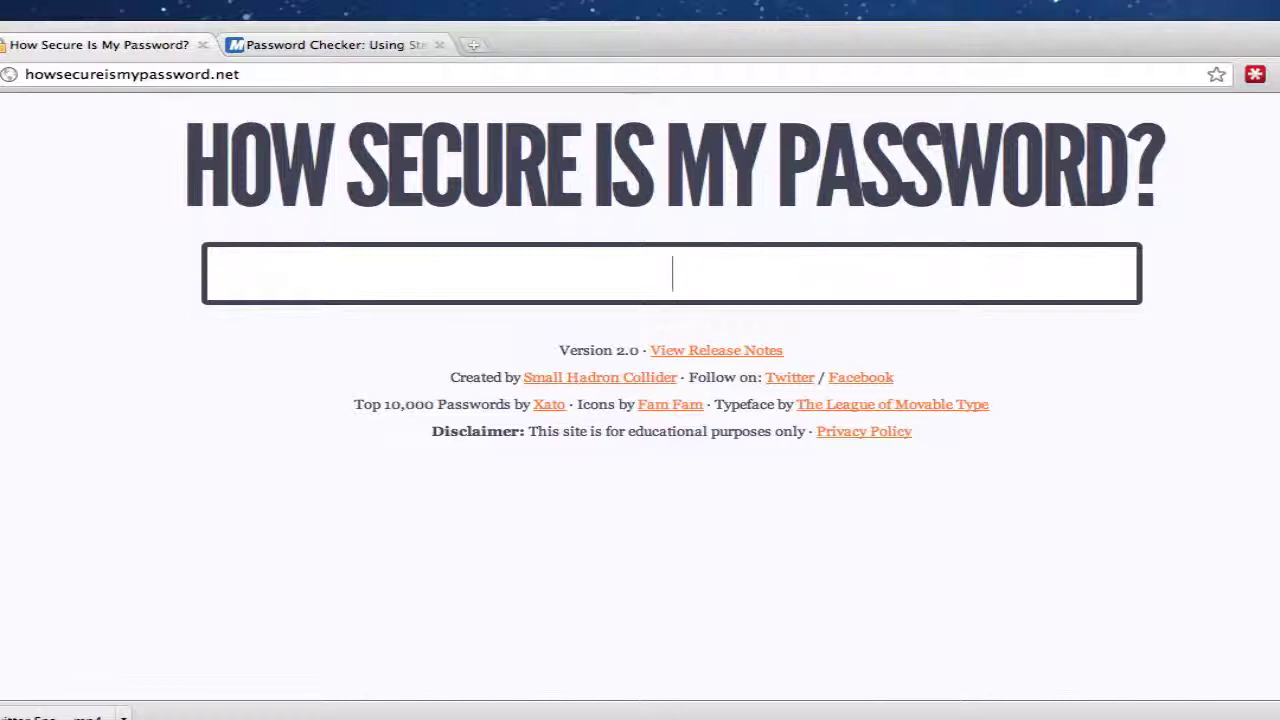
text(password)
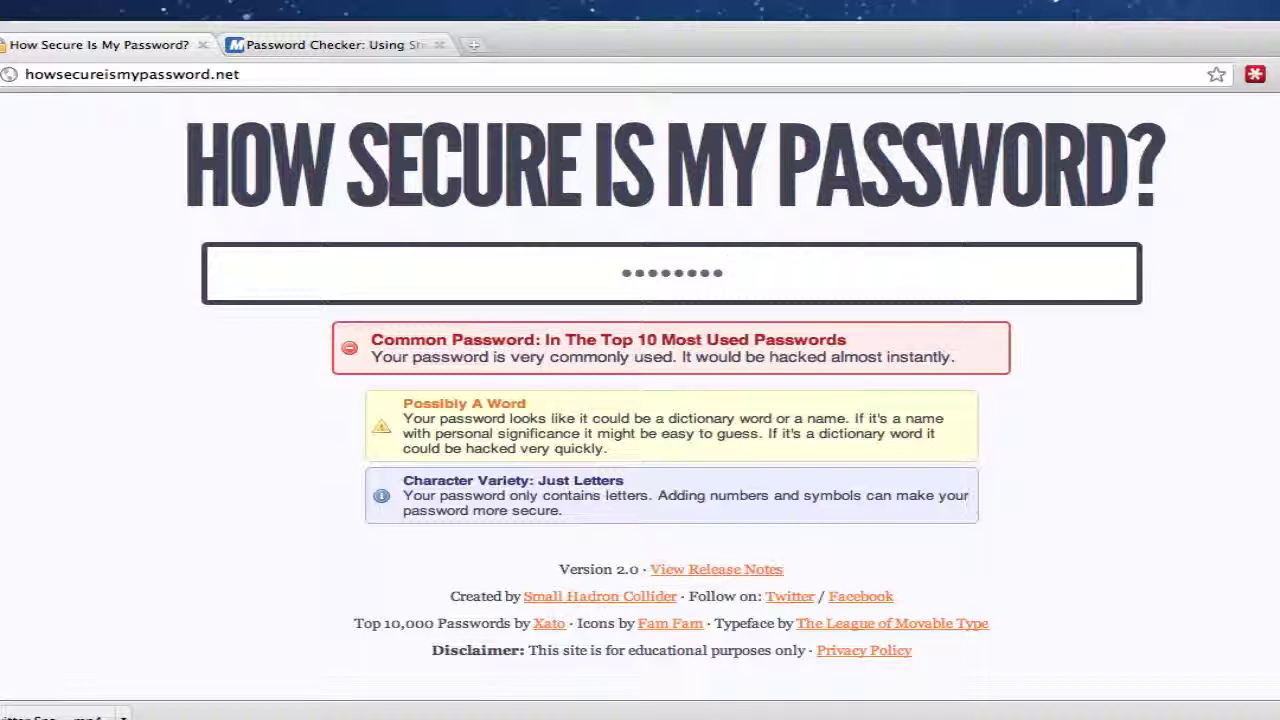
text(1234)
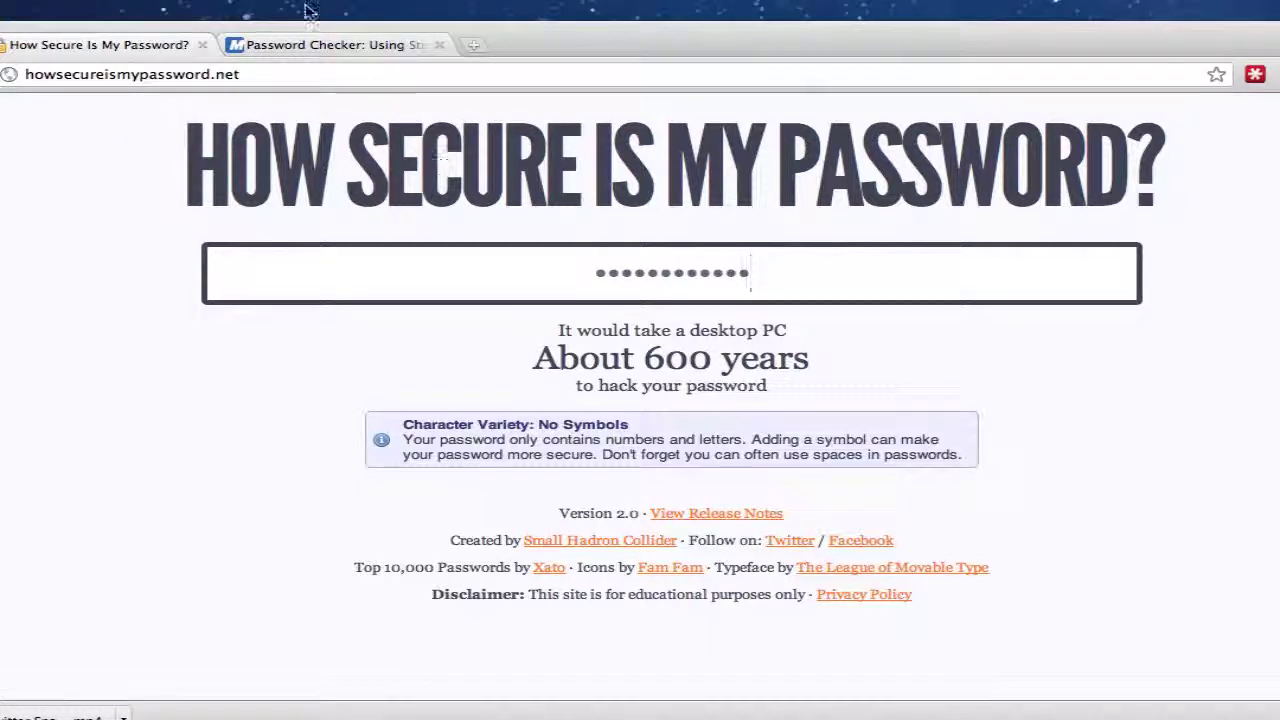
click(325, 45)
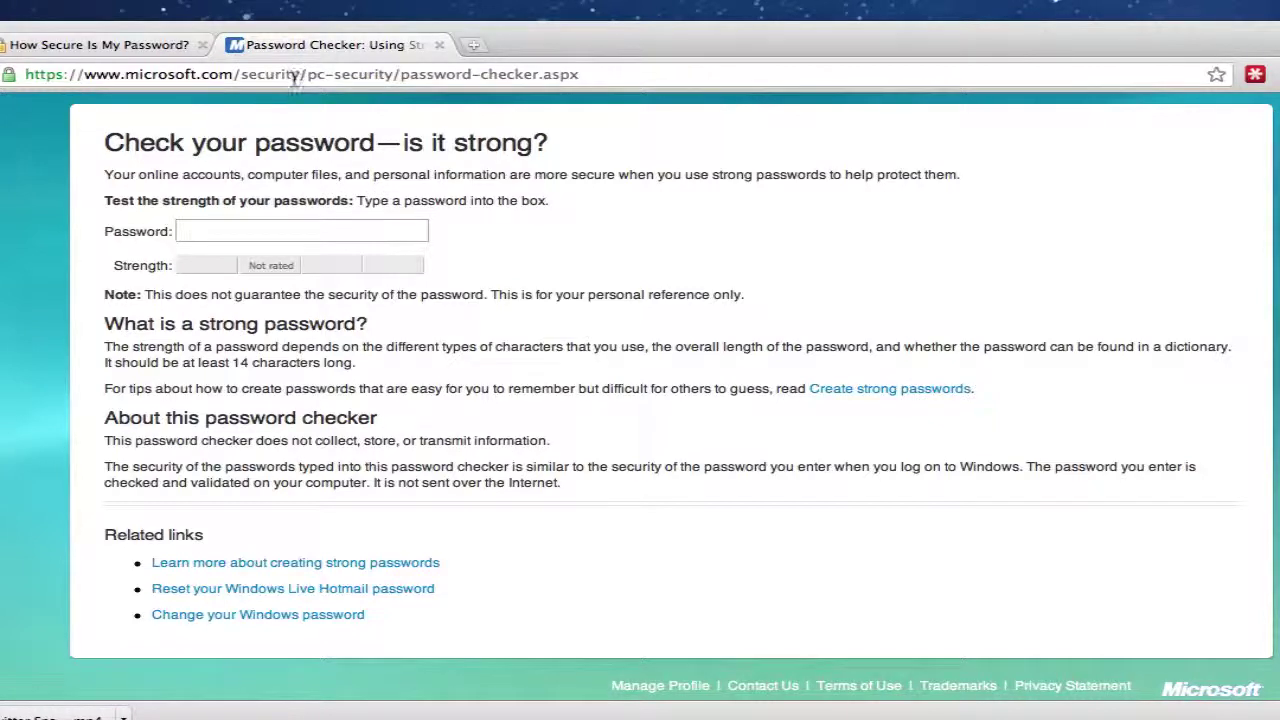
Enter a long test password in Microsoft's checker so it's rated Strong
click(301, 73)
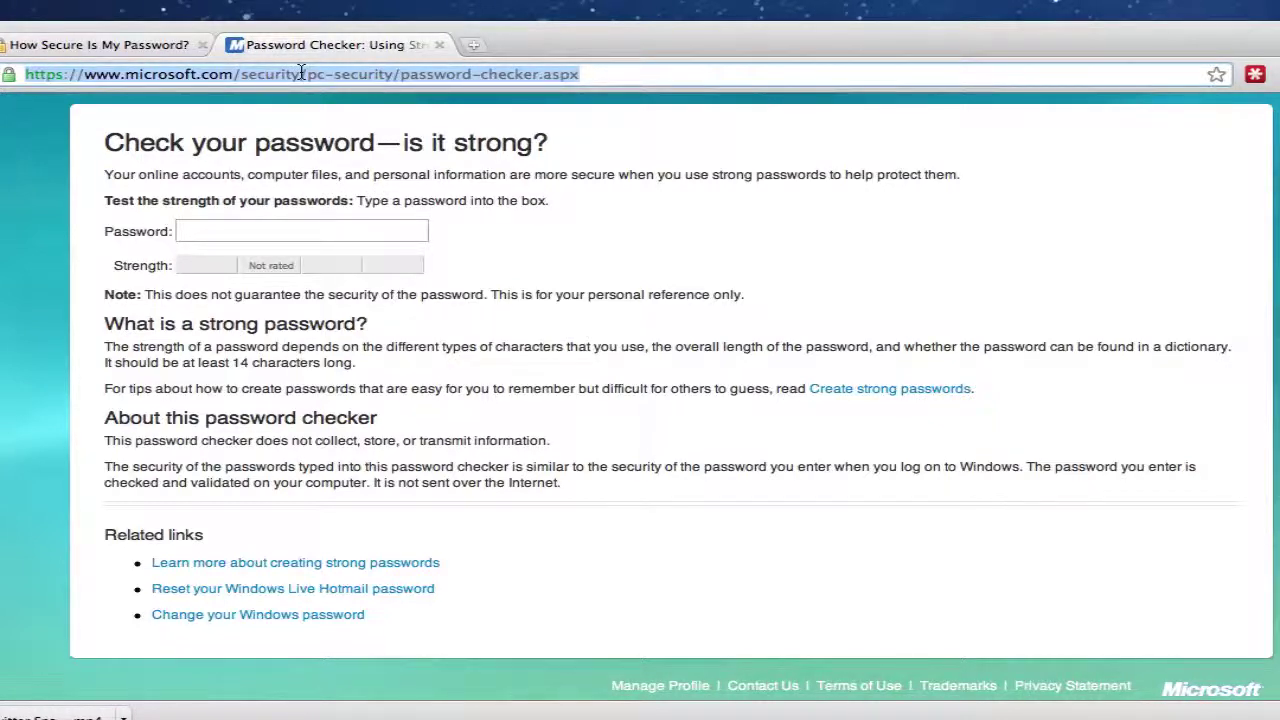
click(211, 240)
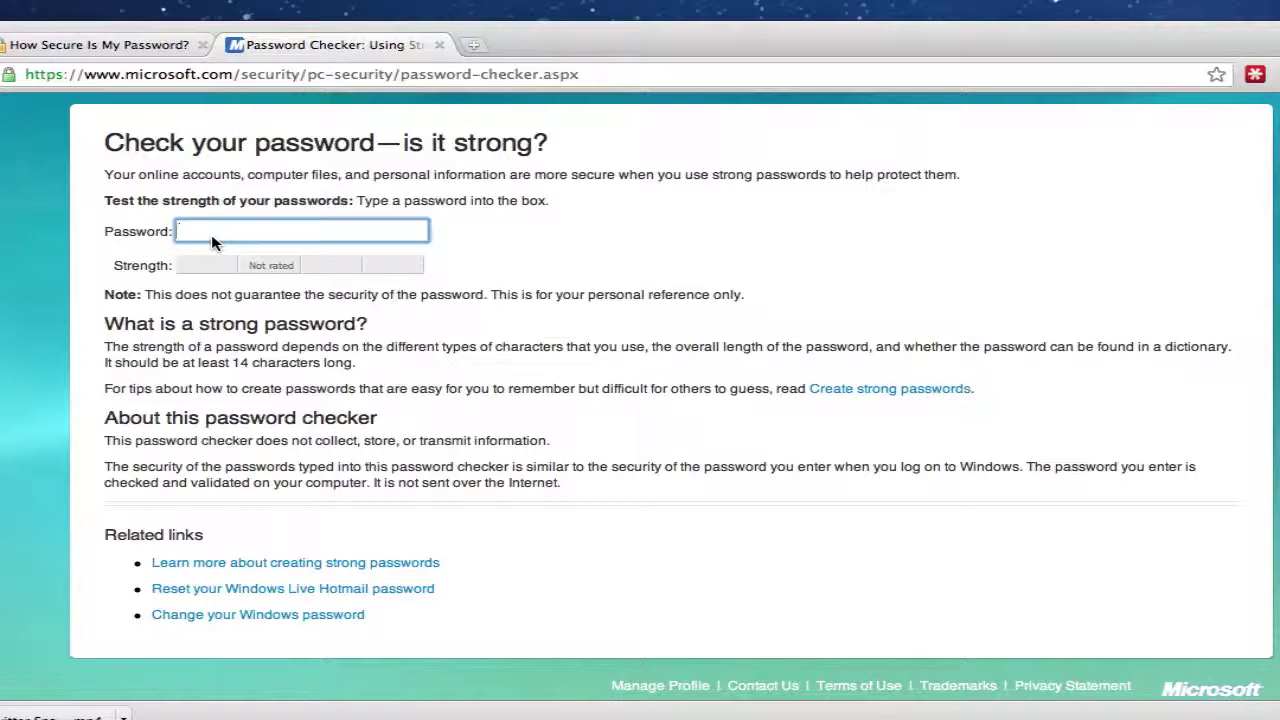
text(password123!@#)
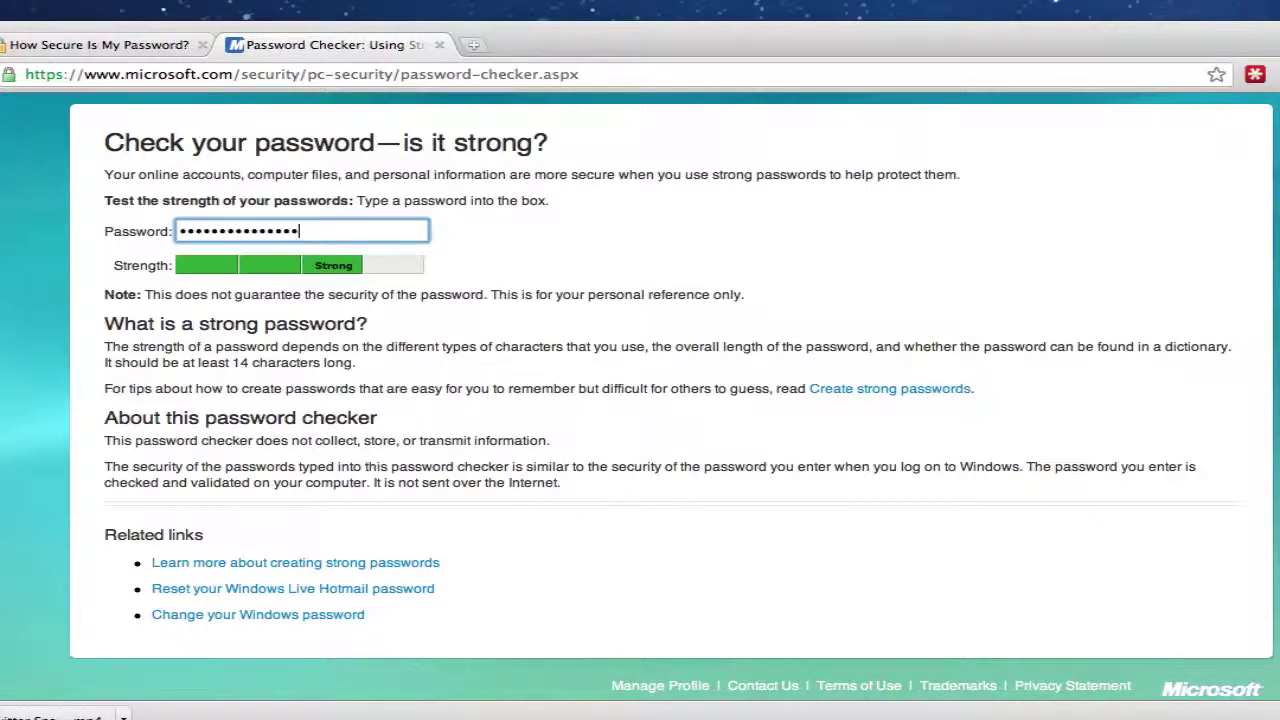
Open and scroll the Create strong passwords tips page, then start a blank tab
click(891, 390)
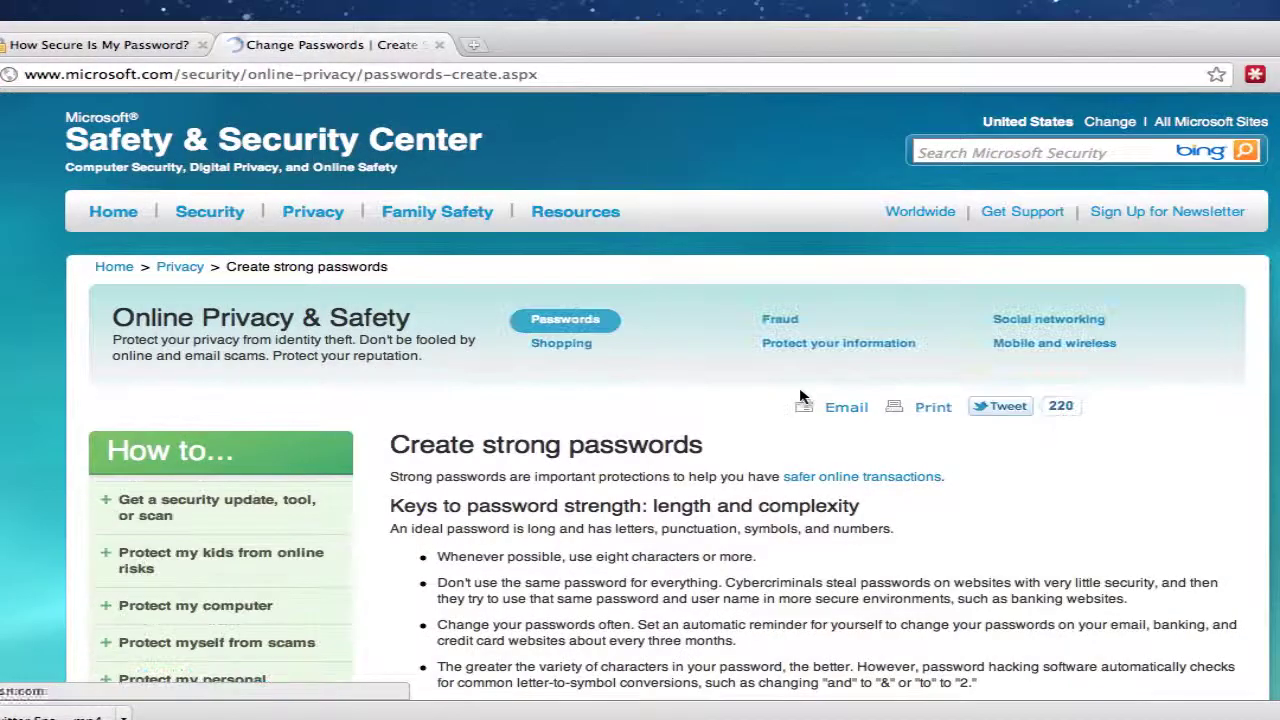
scroll(809, 398, down, 5)
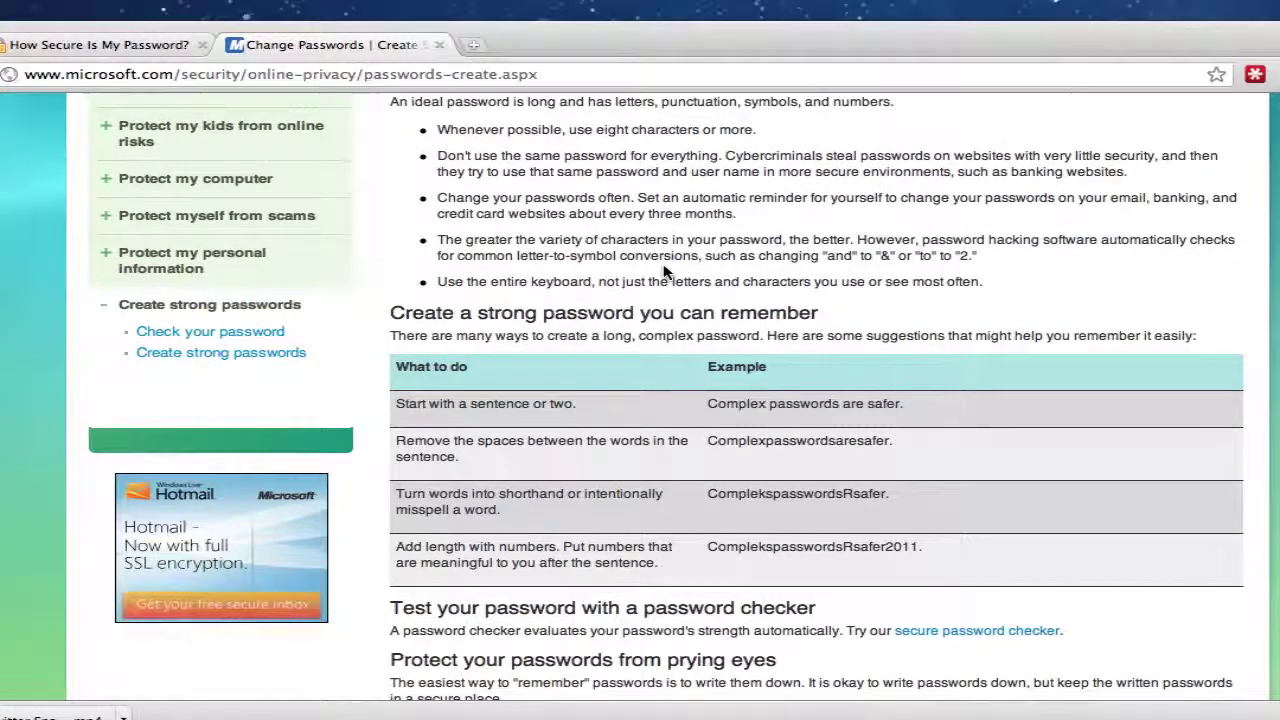
scroll(515, 398, up, 4)
scroll(515, 398, down, 2)
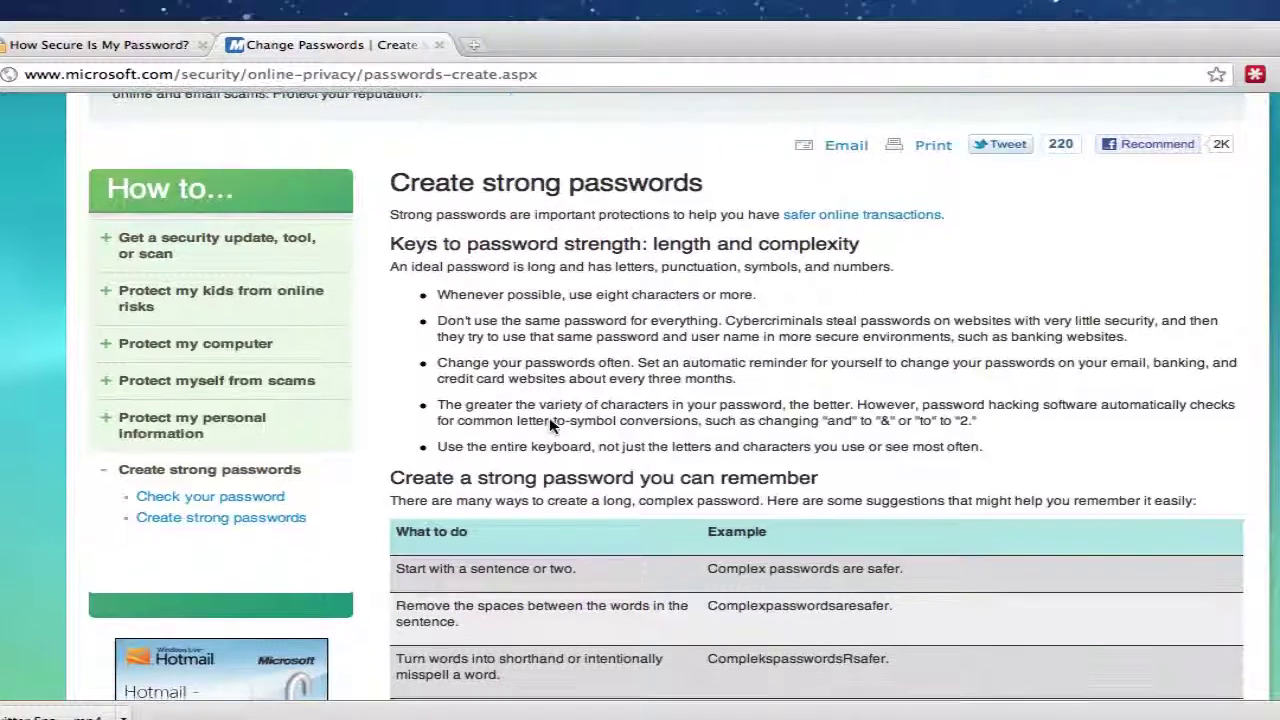
click(473, 45)
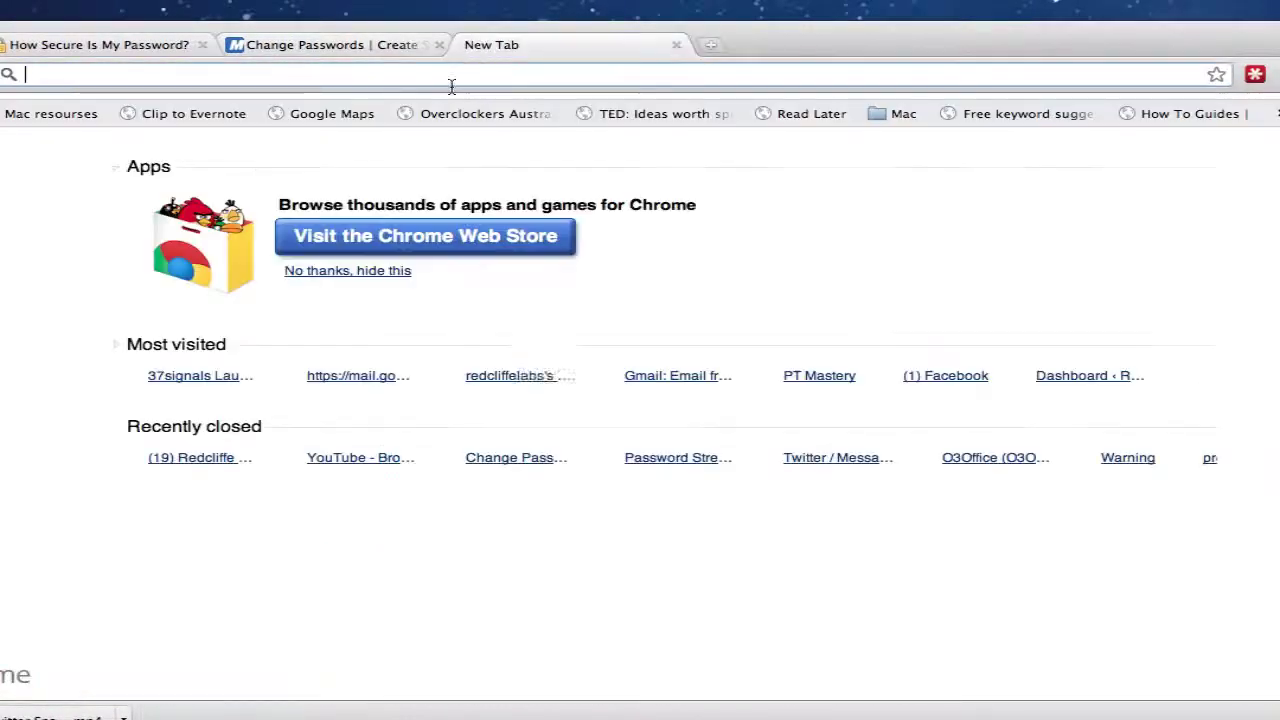
Load lastpass.com in the new tab, then return to the Create strong passwords page
text(last)
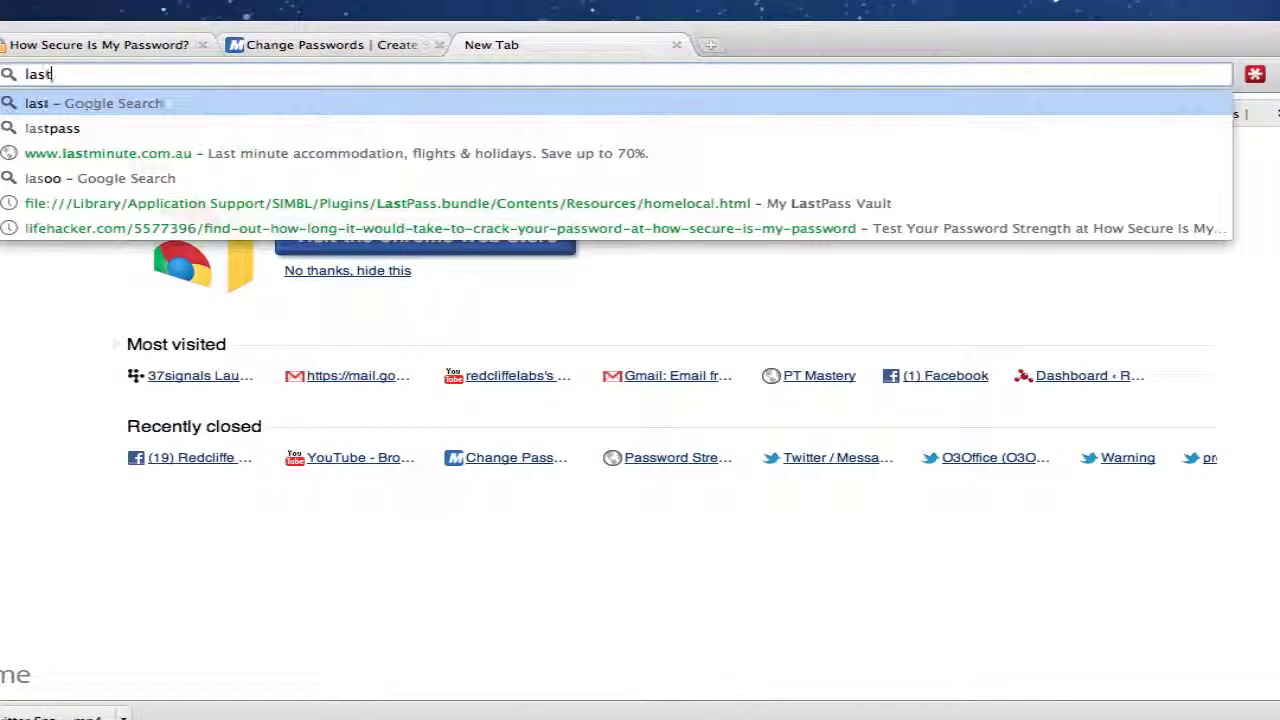
text(pass.com)
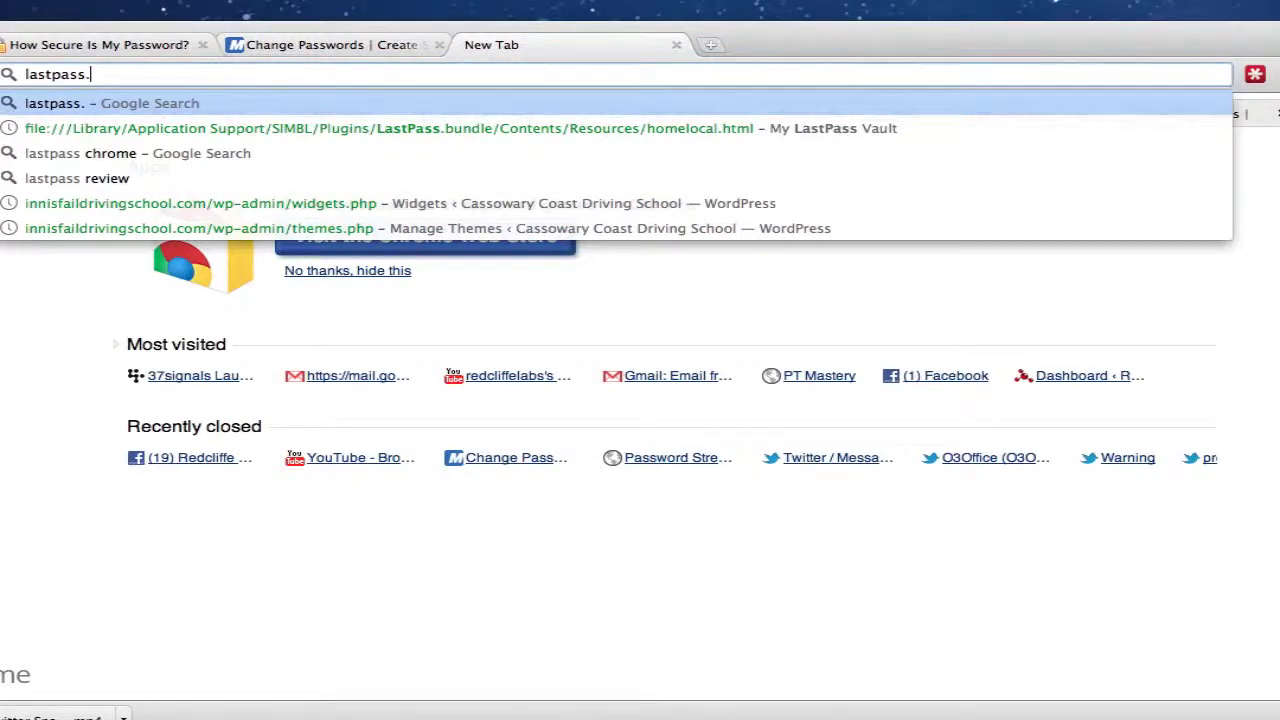
key(Return)
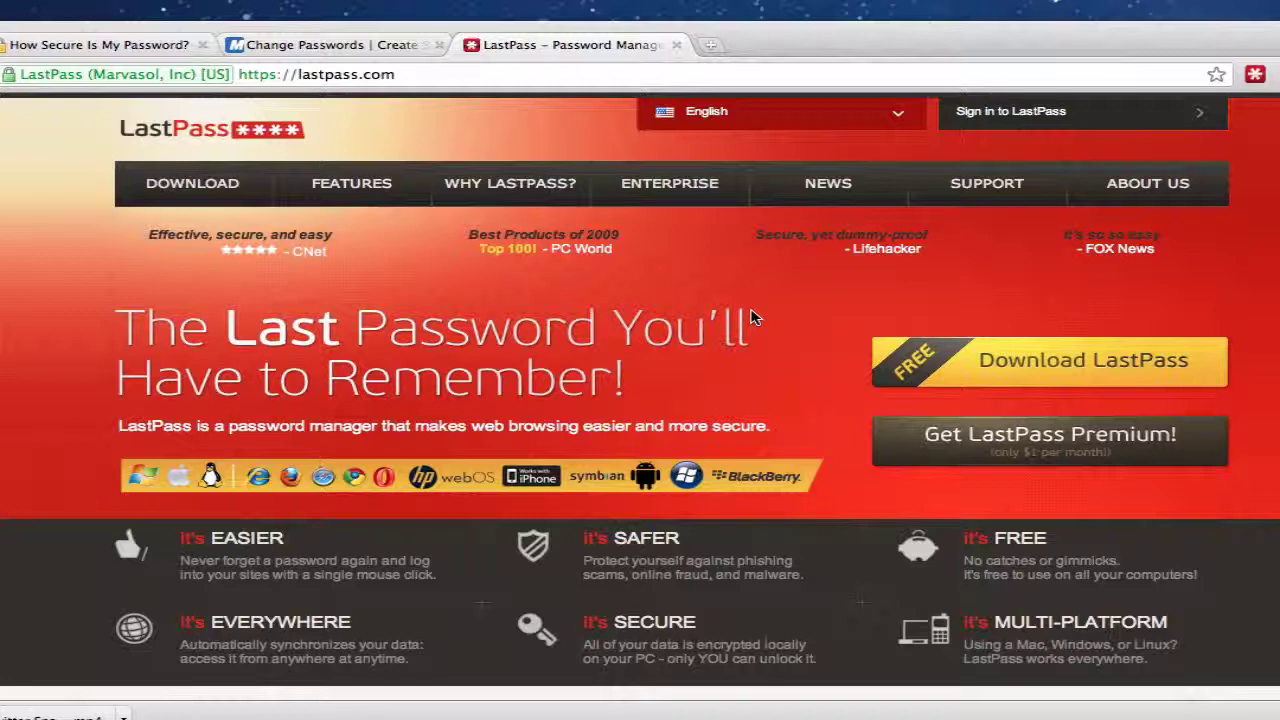
click(350, 50)
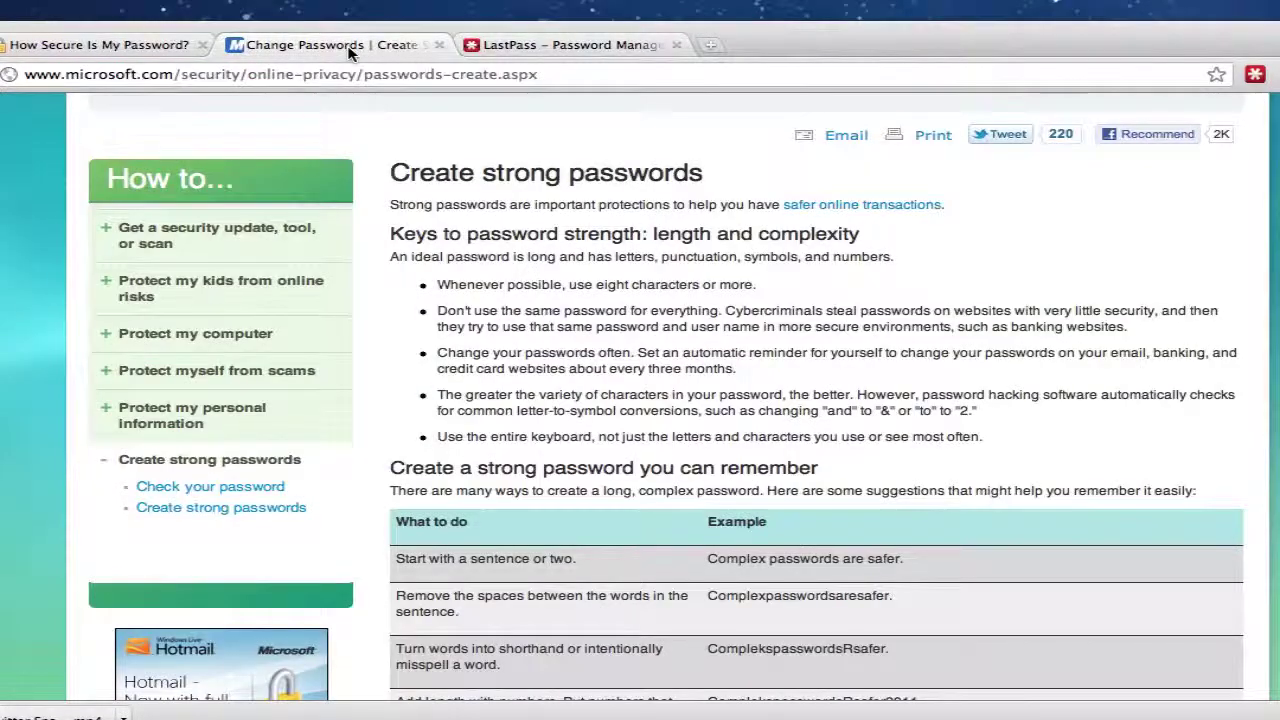